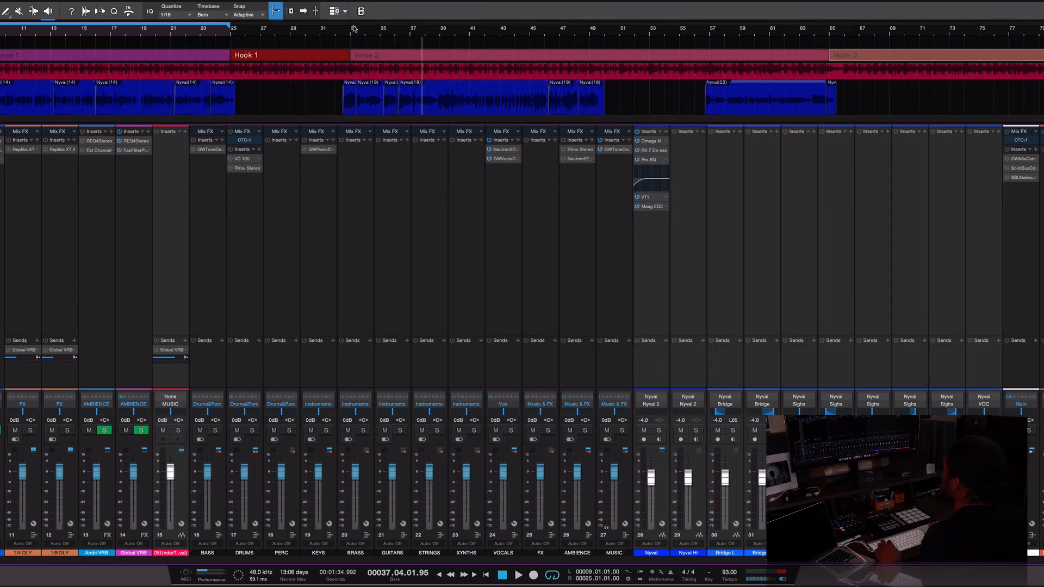
Set the loop range over Verse 2 from 32.4 to 50.3 and play part of it
left_click_drag(346, 25, 611, 25)
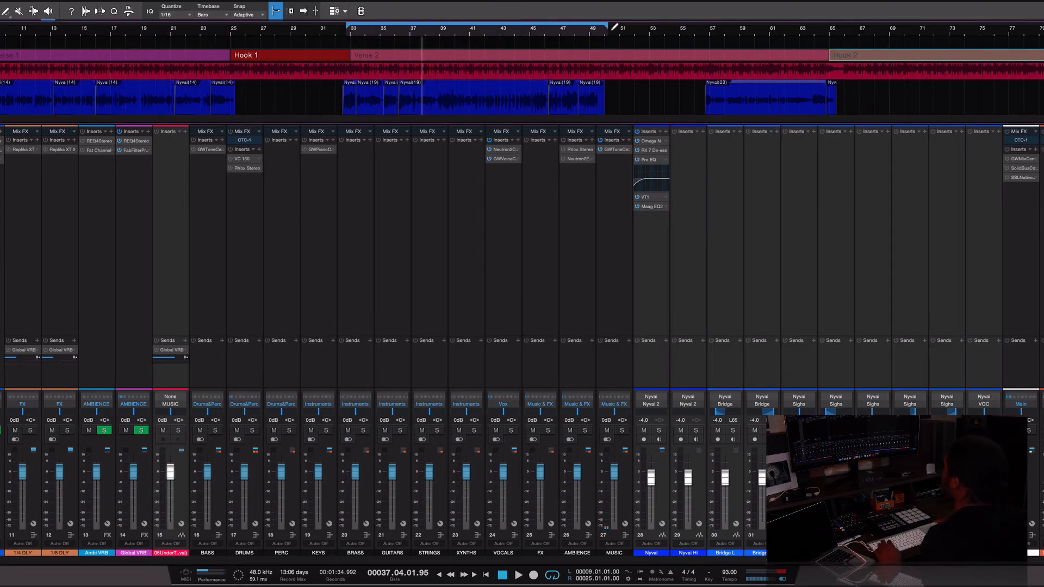
key("space")
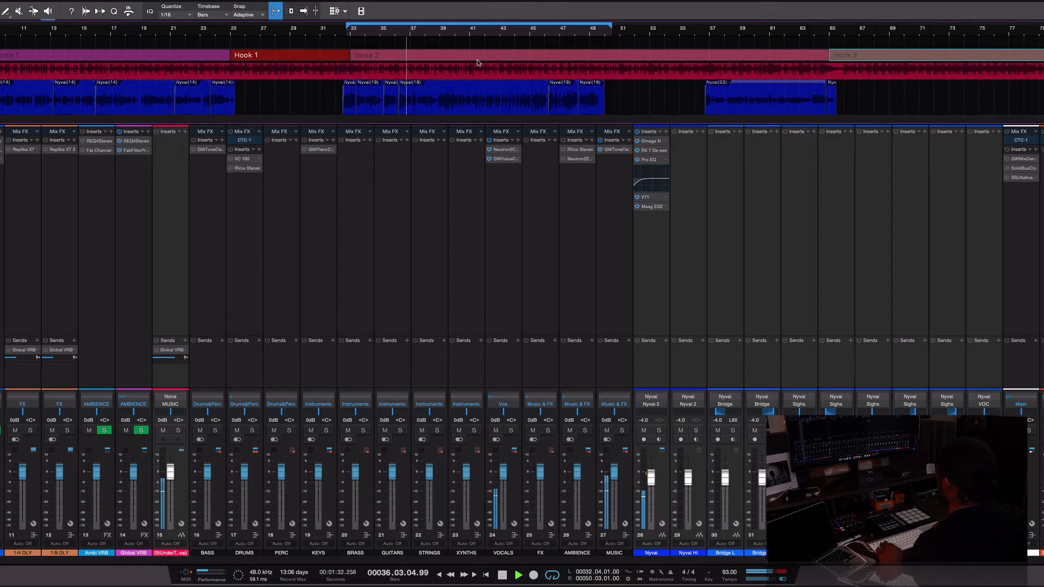
key("space")
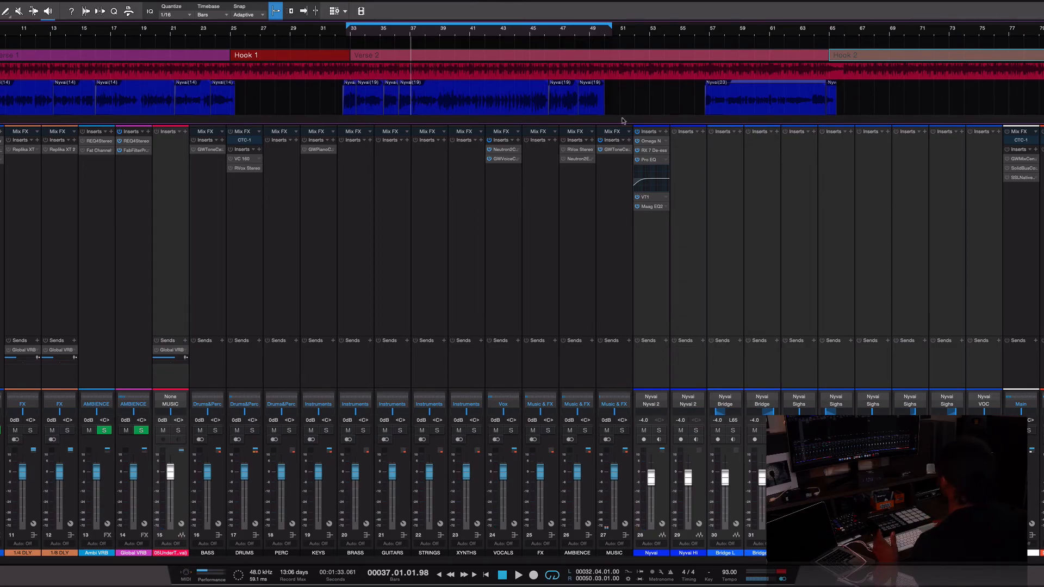
Open the VT1 channel strip on vocal channel 28, lower its compressor threshold below -30, and listen to the verse
left_click(656, 199)
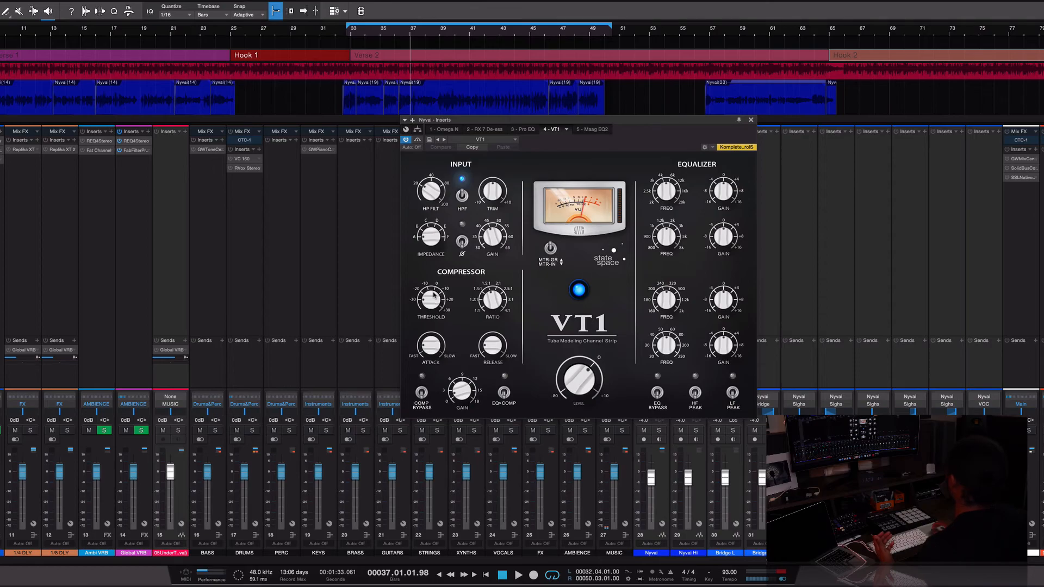
left_click_drag(429, 295, 427, 399)
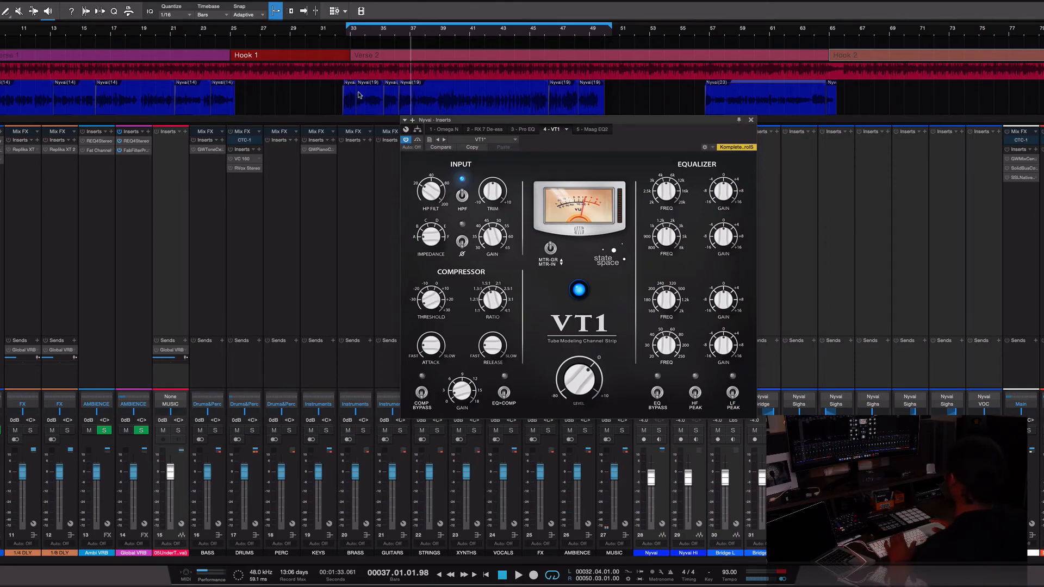
key("space")
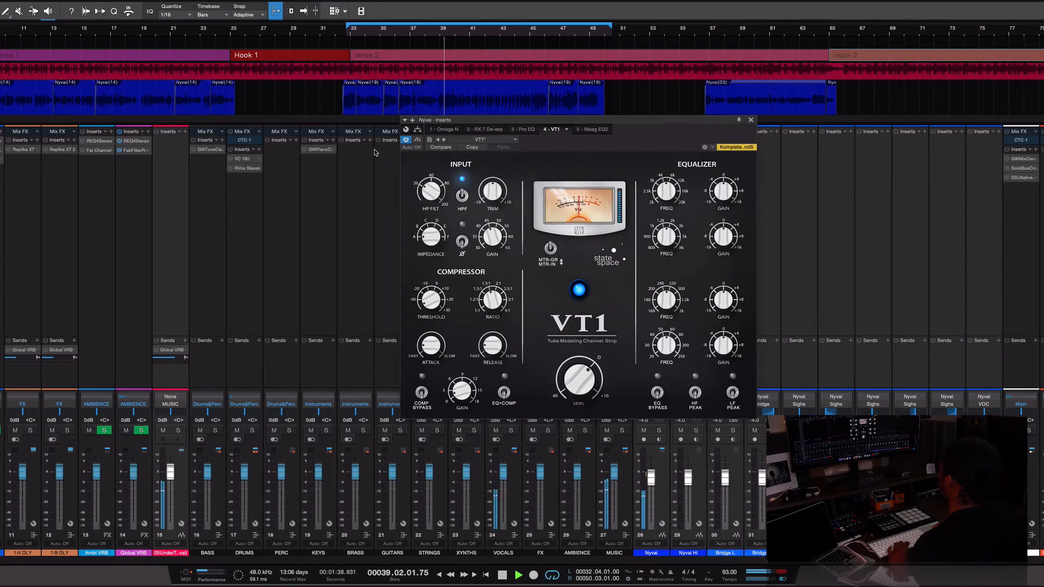
key("space")
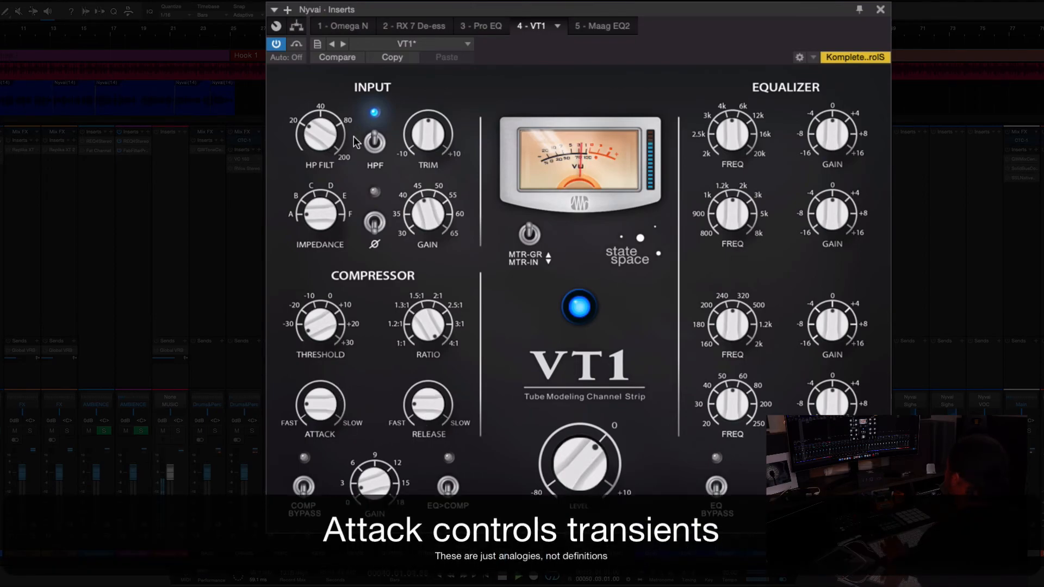
Try a slower VT1 compressor attack on the verse vocal, and return the playback position to bar 33
left_click_drag(319, 401, 339, 340)
key("space")
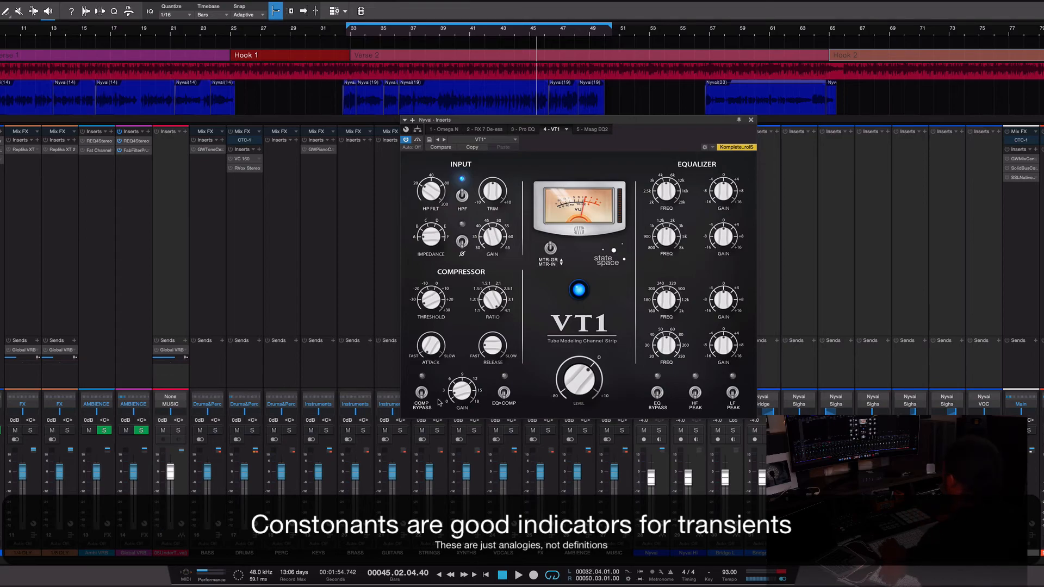
left_click(351, 34)
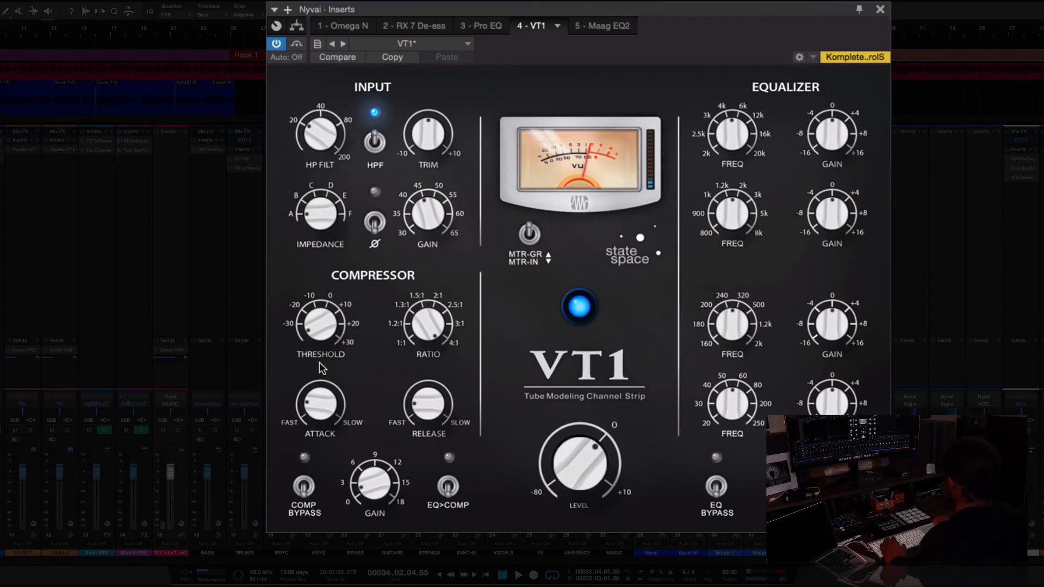
Lengthen the VT1 compressor release toward the slow side while auditioning the verse vocal
key("space")
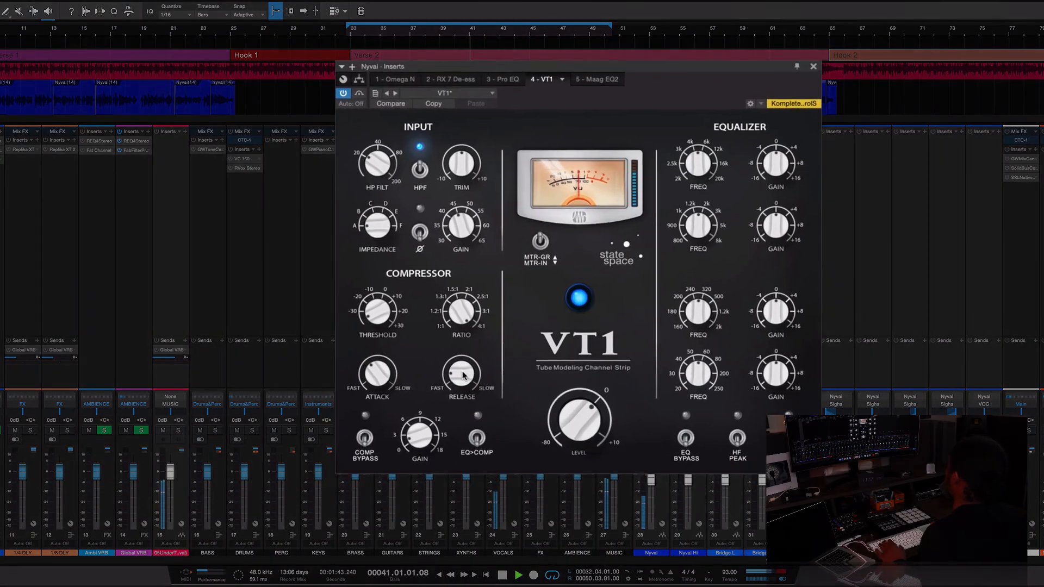
key("space")
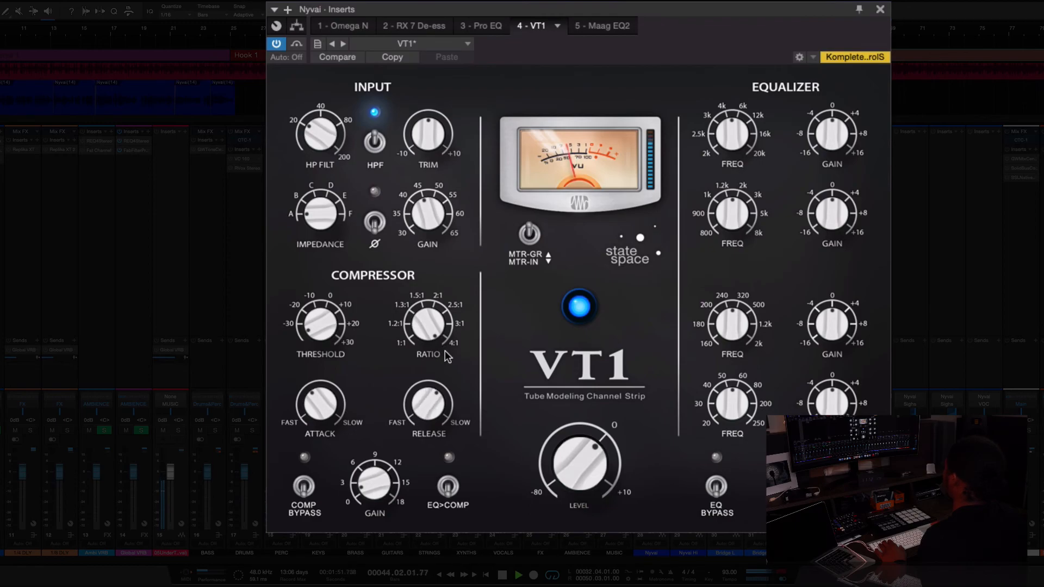
left_click_drag(436, 395, 437, 388)
key("space")
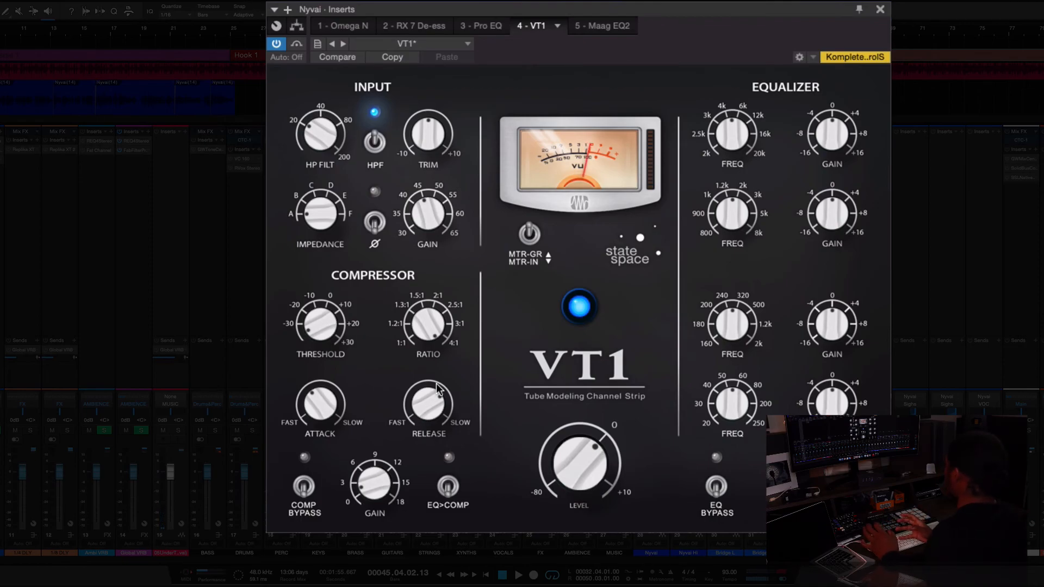
key("space")
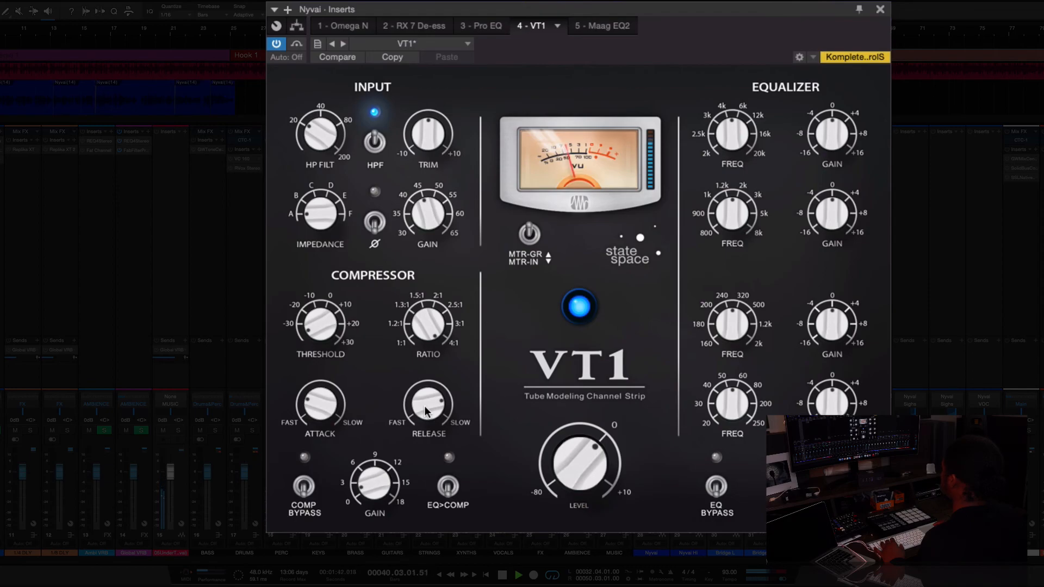
left_click_drag(425, 409, 425, 412)
Move the compressor attack closer to fast and fine-tune the release while the verse plays
key("space")
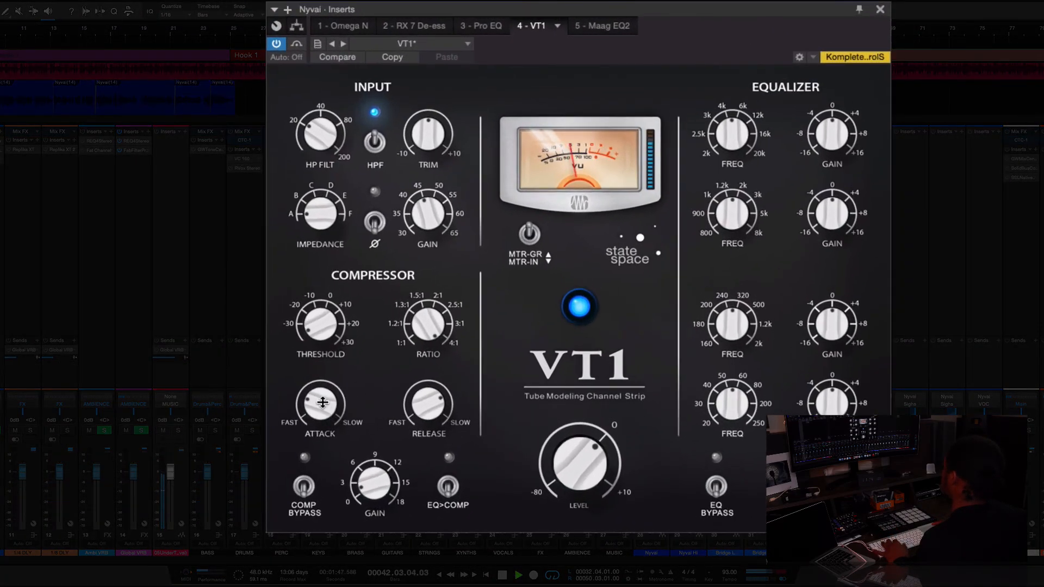
left_click_drag(322, 403, 323, 407)
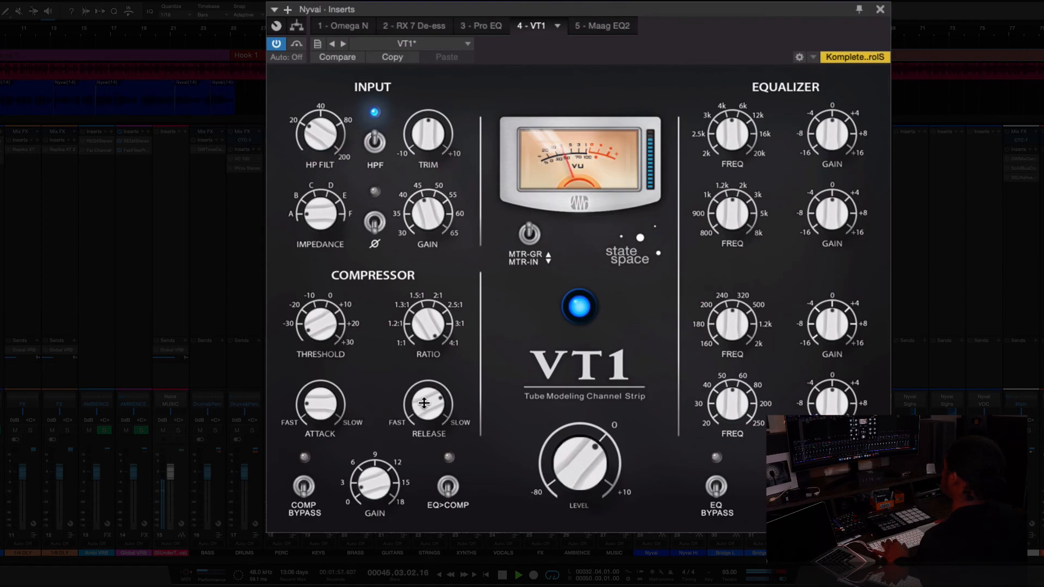
left_click_drag(424, 411, 422, 408)
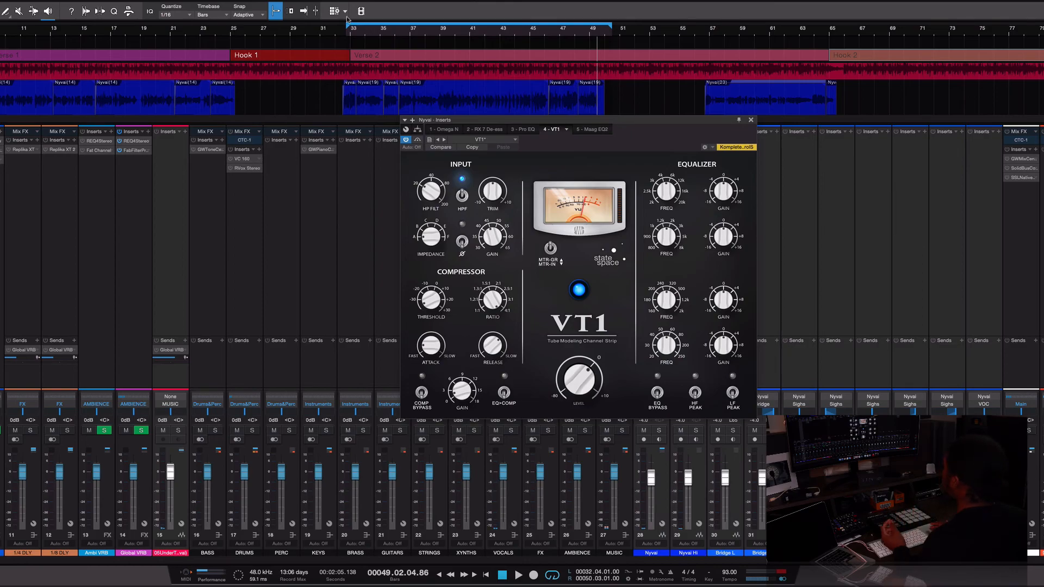
Audition different compressor ratios from bar 33 and set the ratio to about 2:1
left_click(351, 34)
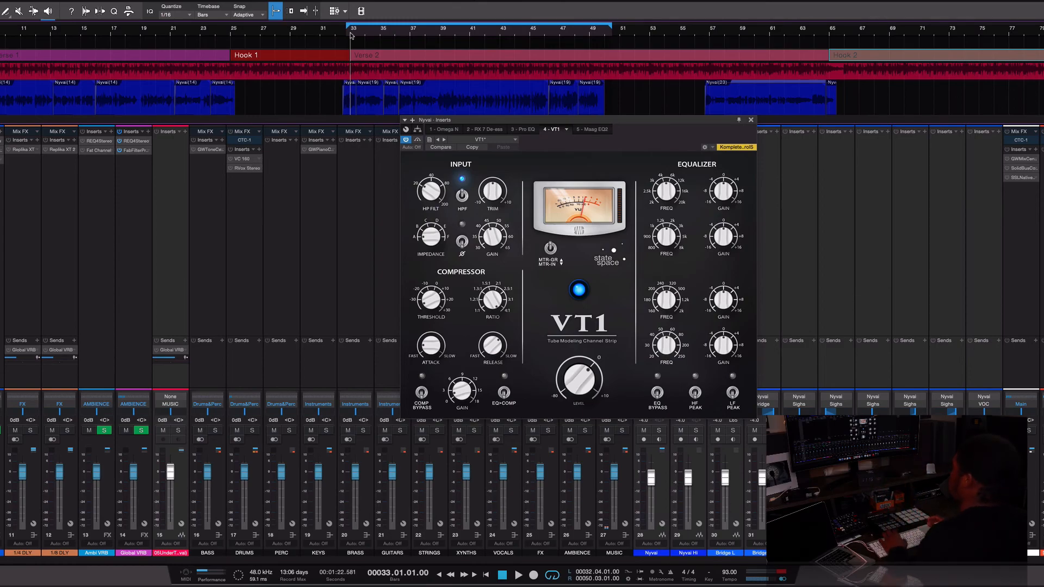
key("space")
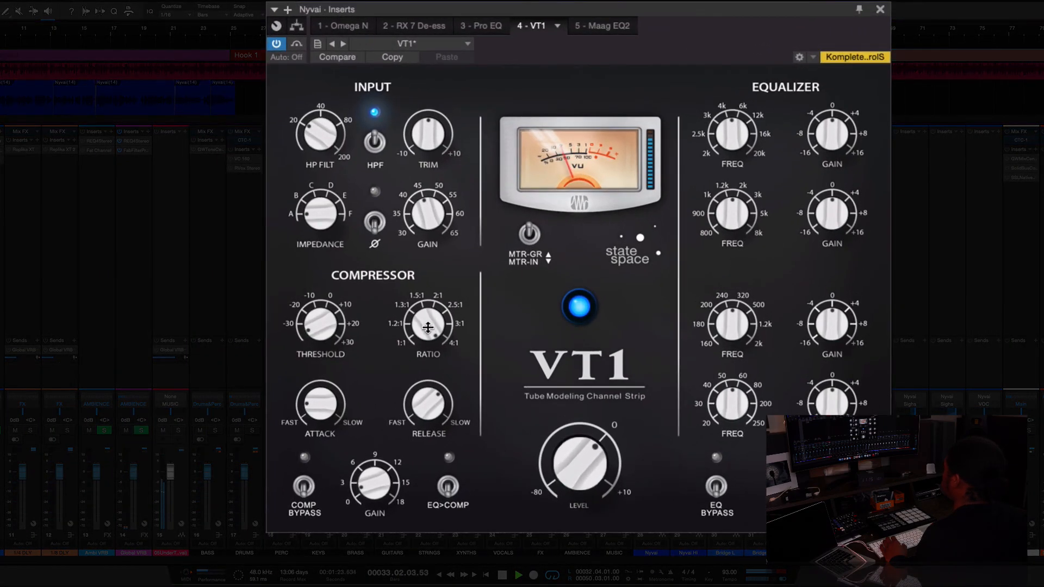
left_click_drag(430, 368, 429, 392)
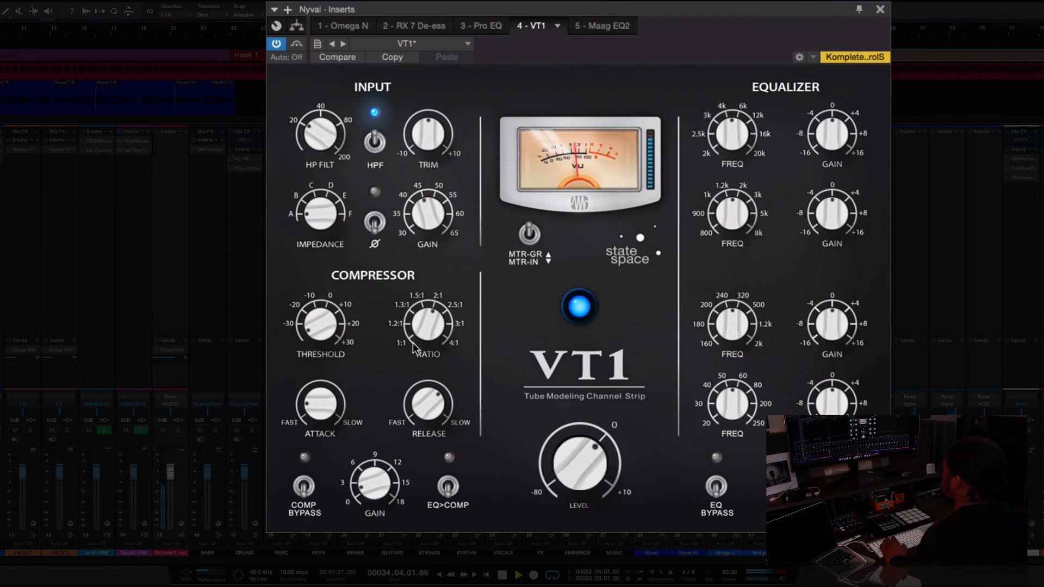
left_click_drag(425, 331, 426, 333)
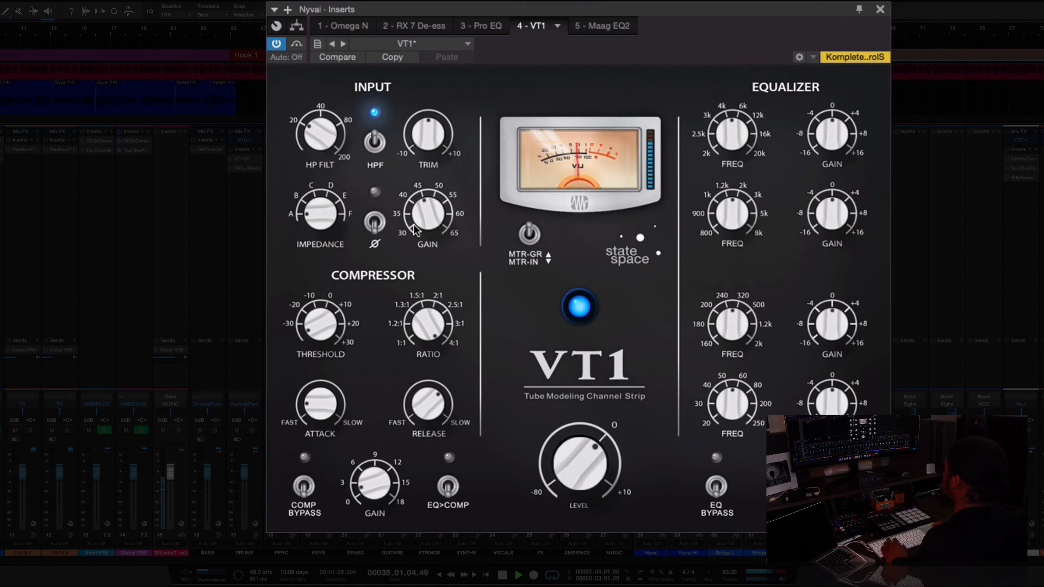
key("space")
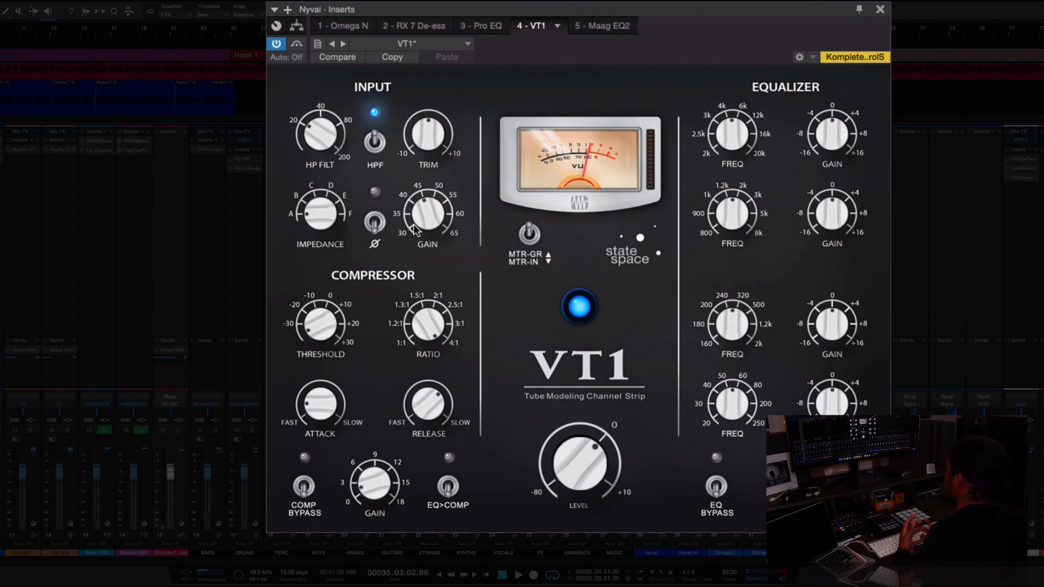
left_click_drag(447, 345, 425, 396)
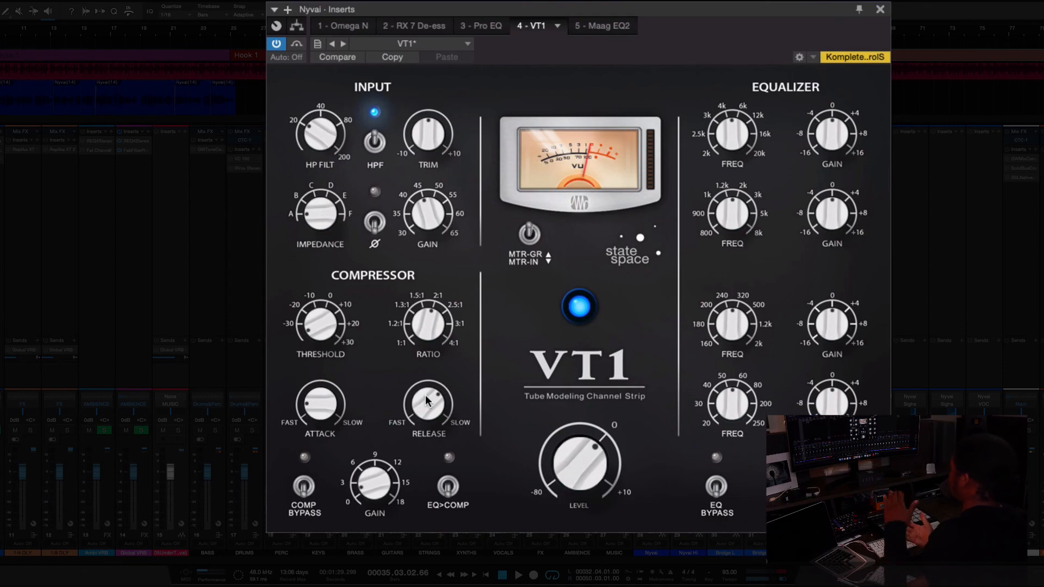
key("space")
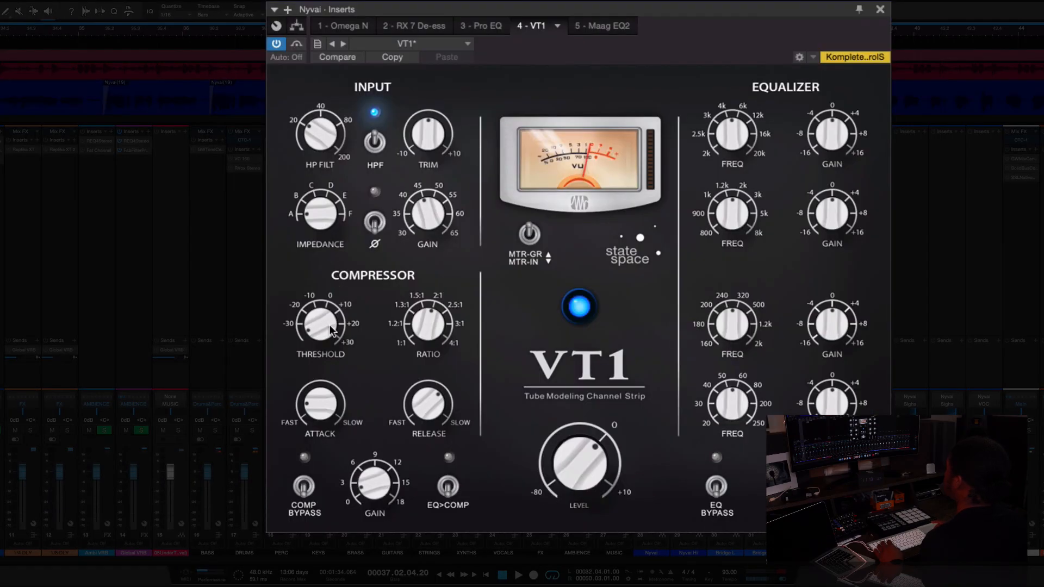
Raise the compressor threshold toward 0 in stages while replaying the vocal from around bar 36
left_click_drag(327, 328, 330, 288)
key("space")
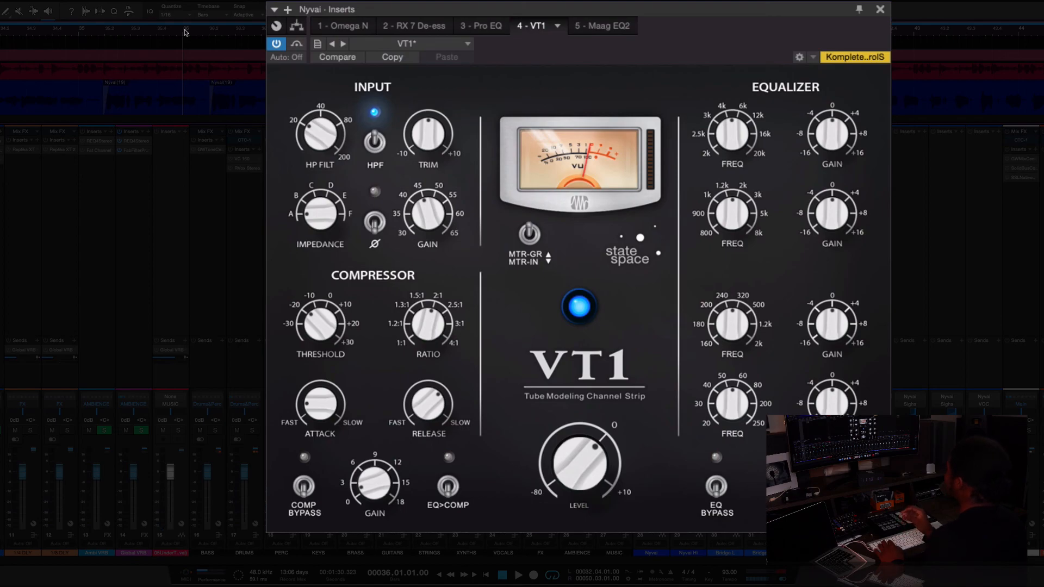
key("space")
left_click_drag(323, 310, 326, 293)
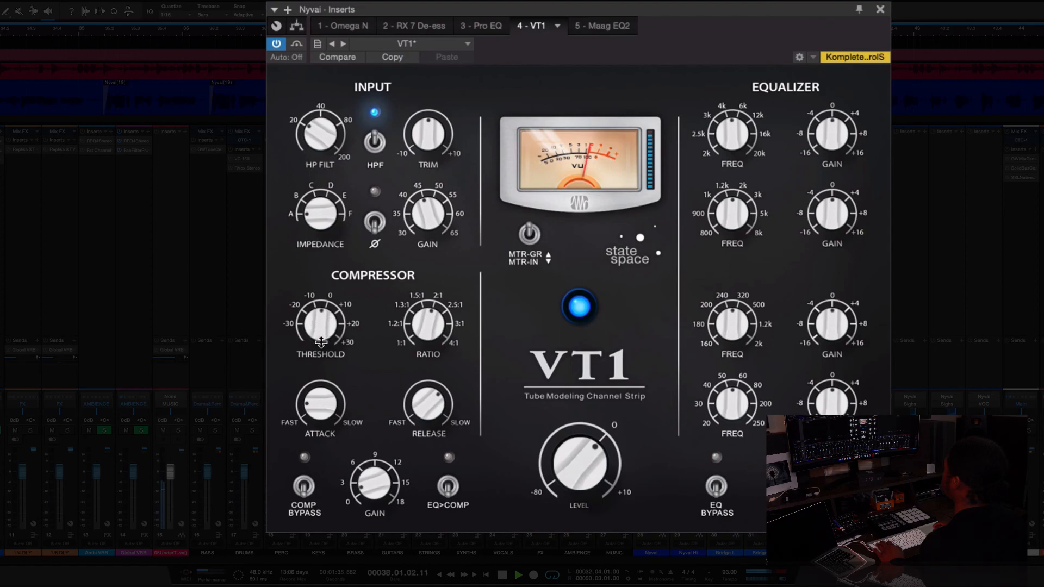
left_click(203, 34)
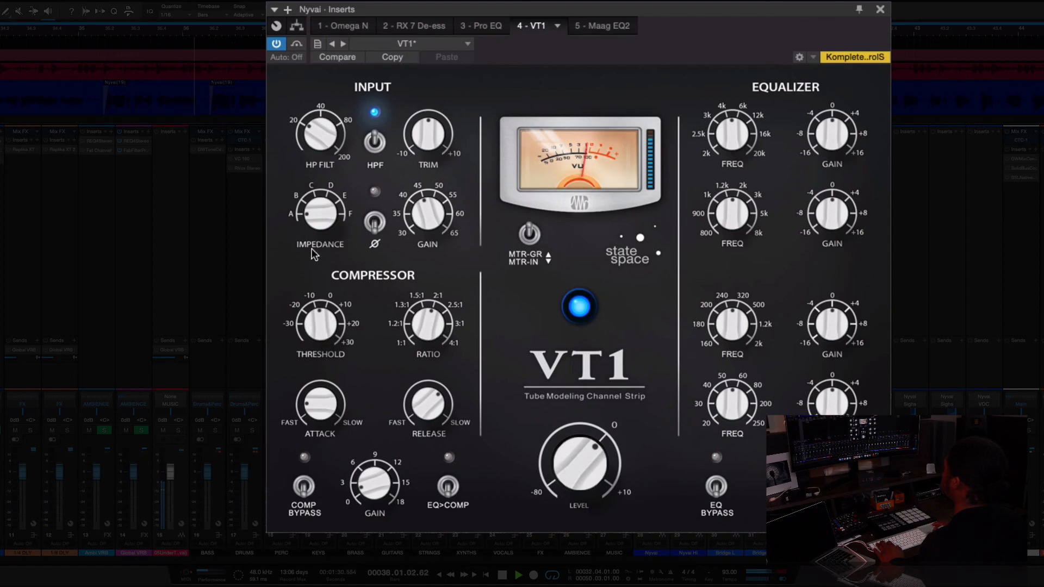
left_click_drag(321, 319, 320, 323)
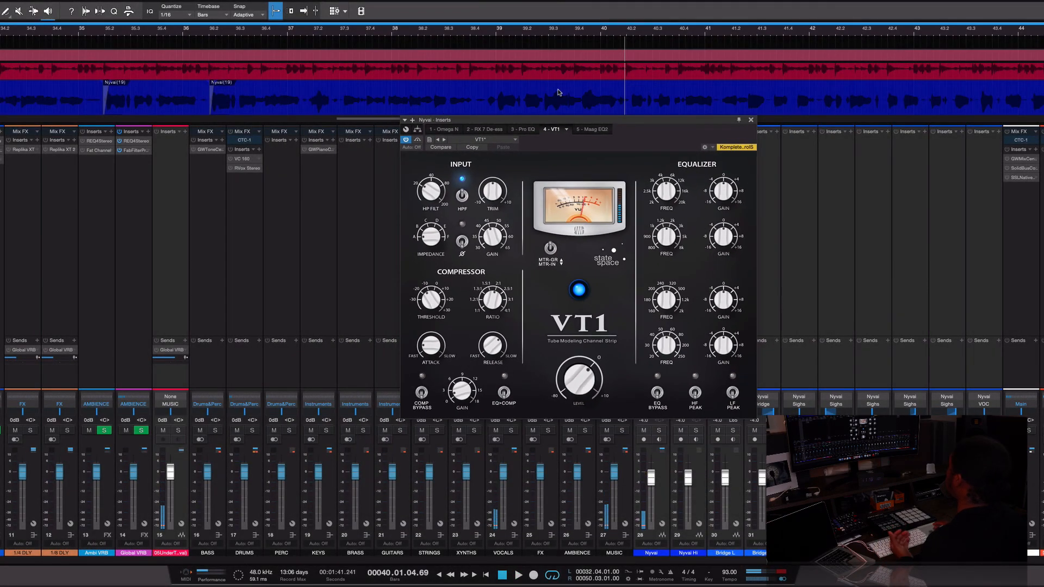
Replay the phrase from bar 39.3 and settle the compressor threshold between -20 and -10
left_click(580, 33)
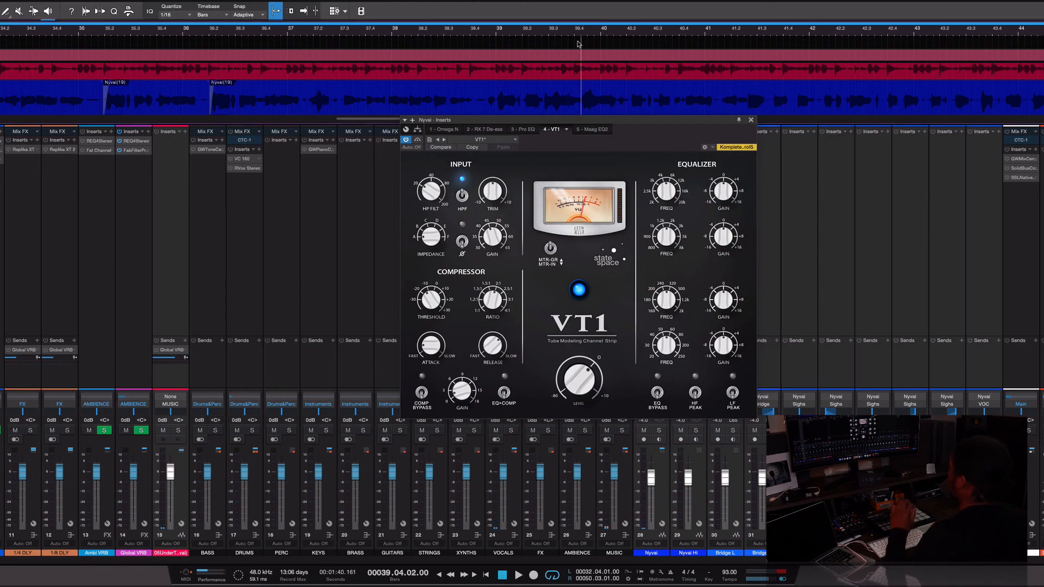
left_click(546, 33)
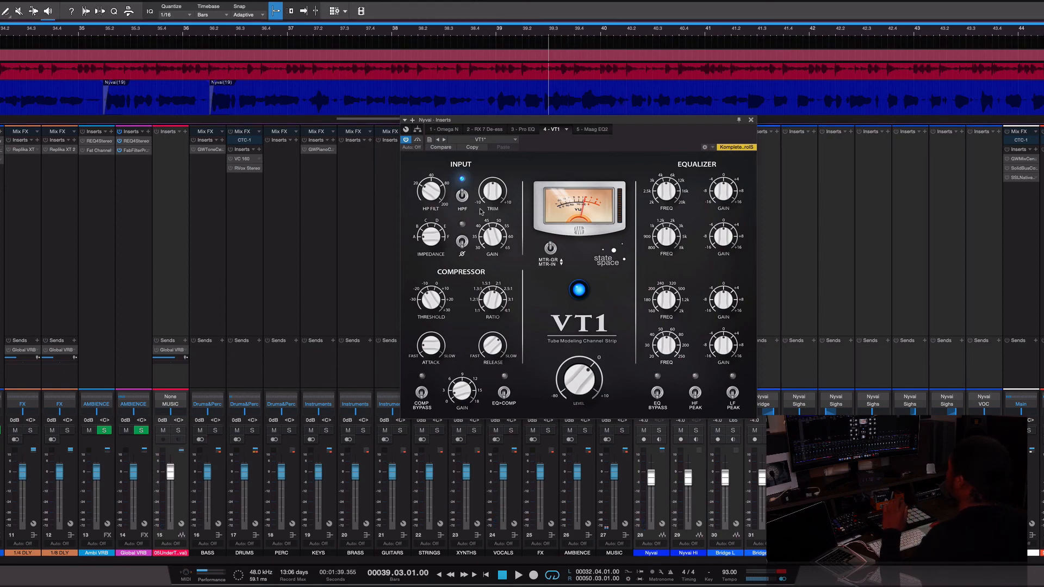
key("space")
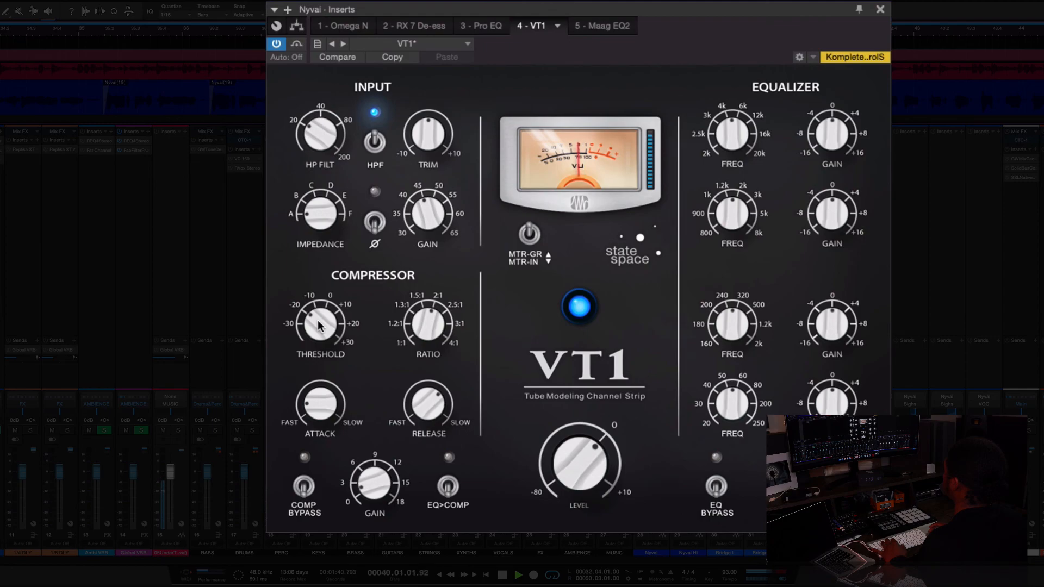
key("space")
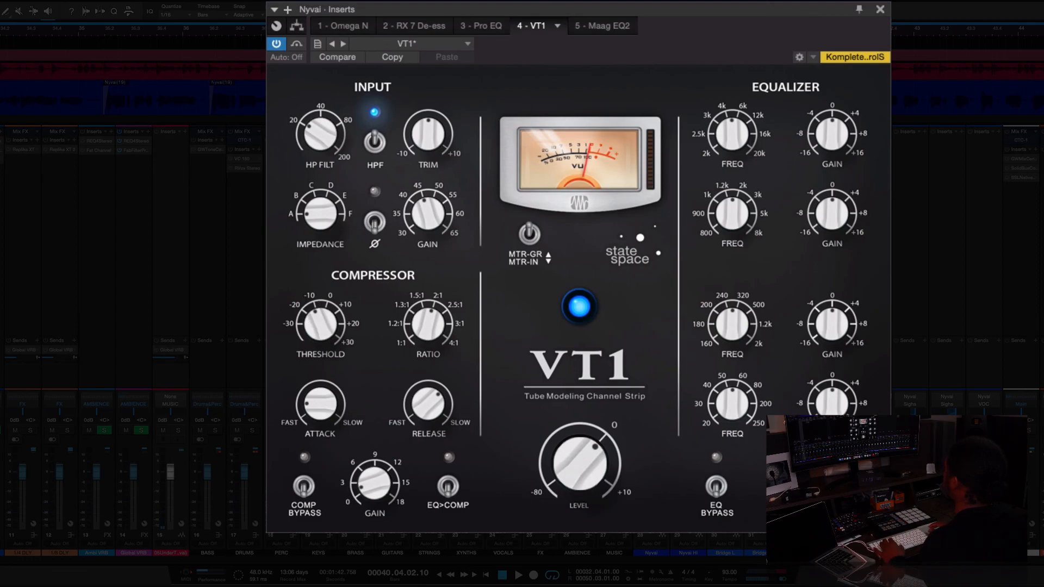
key("space")
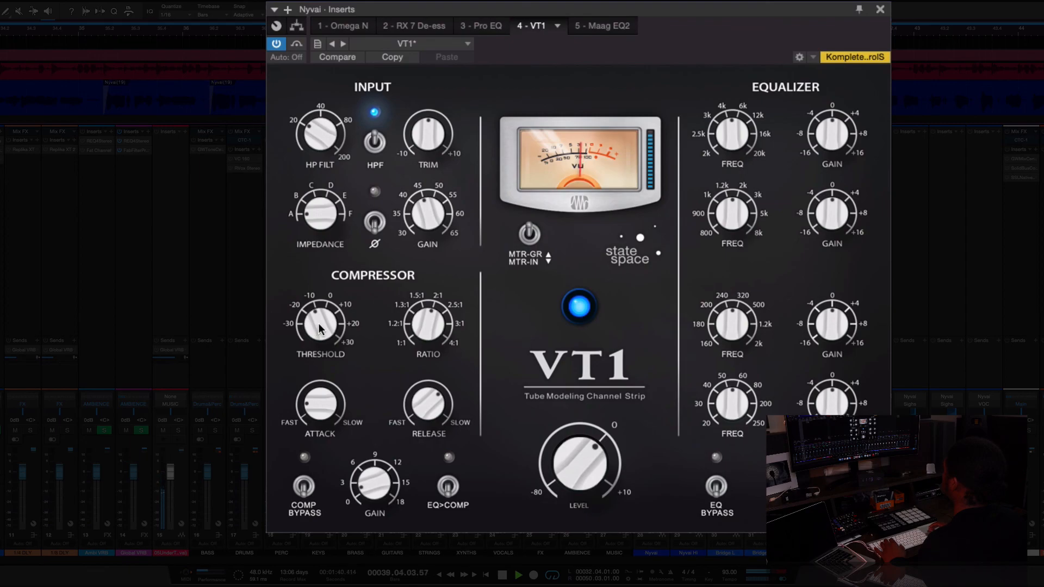
left_click_drag(319, 329, 317, 340)
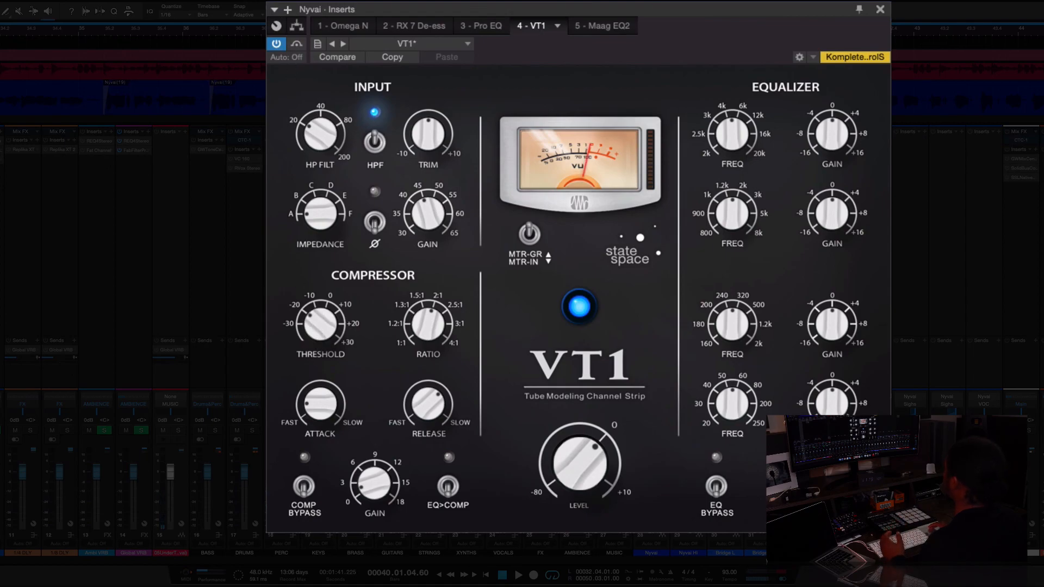
key("space")
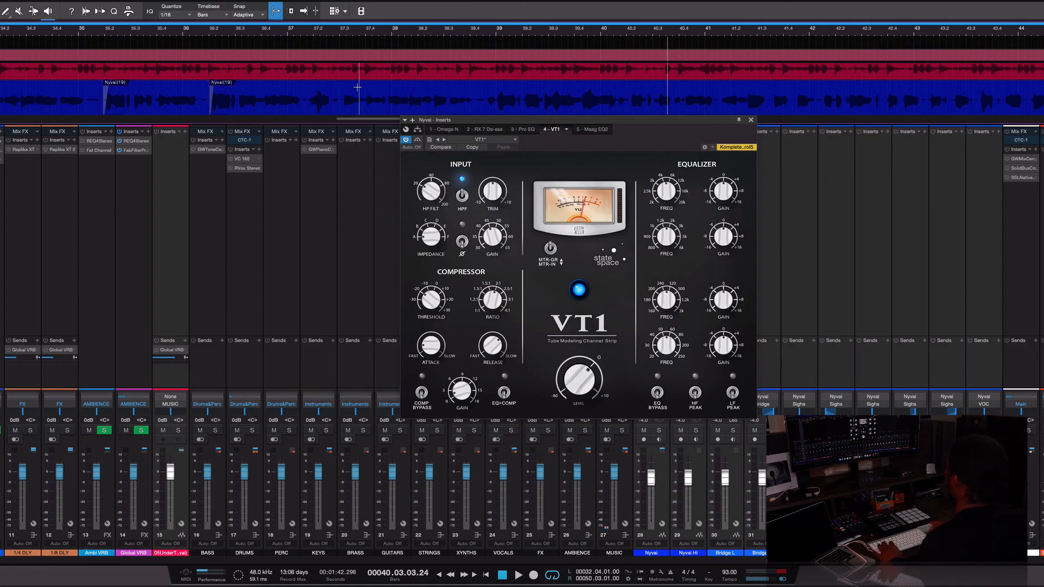
Replay Verse 2 from the loop start and compare the vocal with the VT1 bypassed and active
scroll(360, 84, "down", 5)
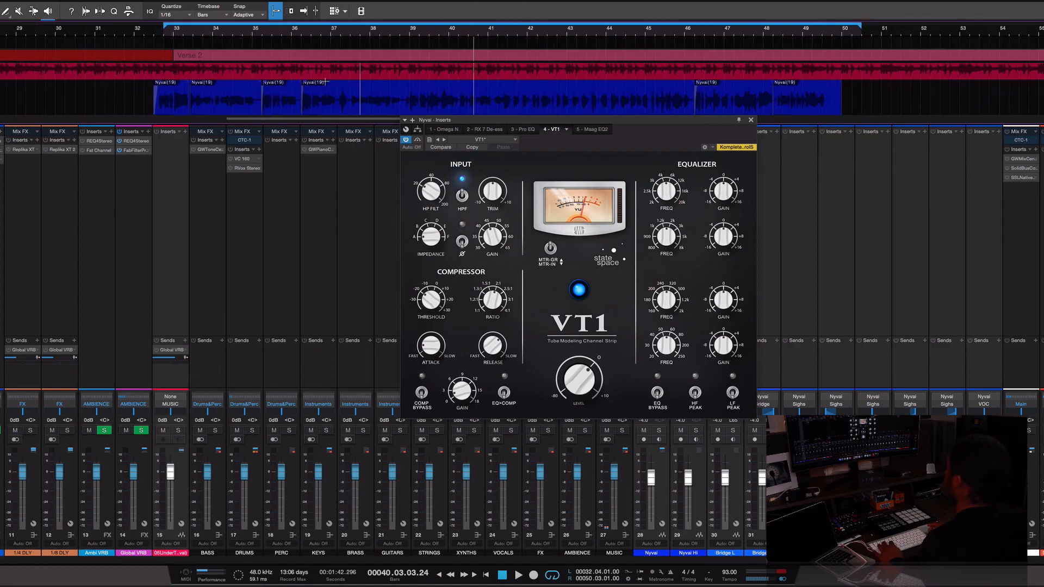
left_click(164, 37)
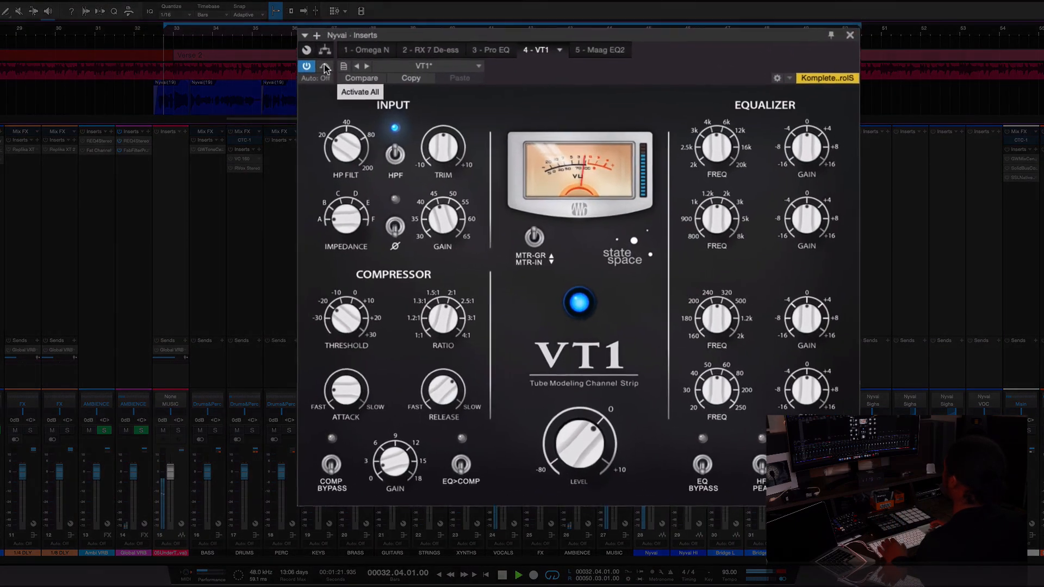
key("space")
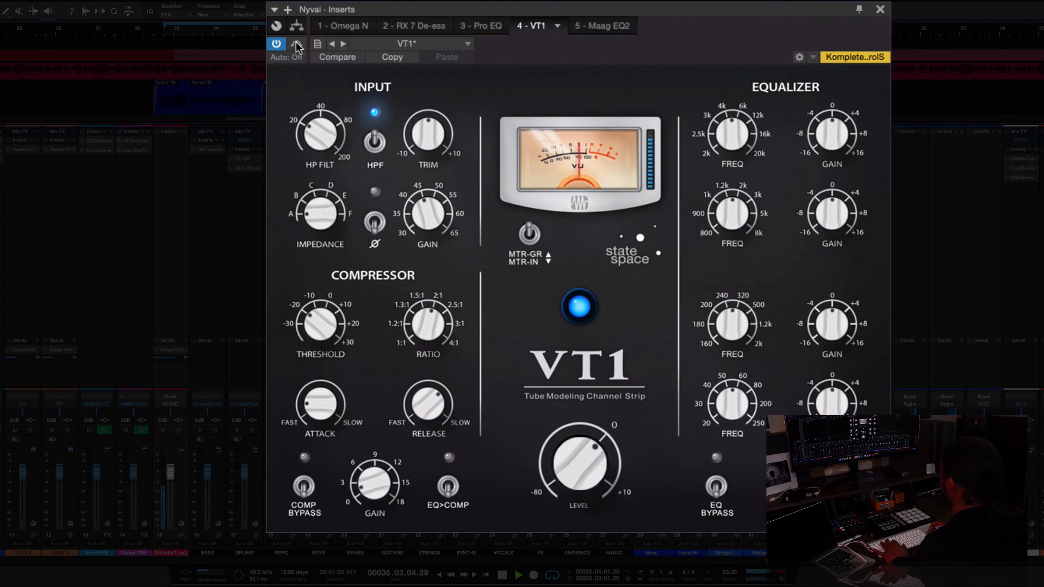
left_click(296, 44)
left_click(297, 45)
left_click(297, 44)
left_click(163, 34)
left_click(298, 45)
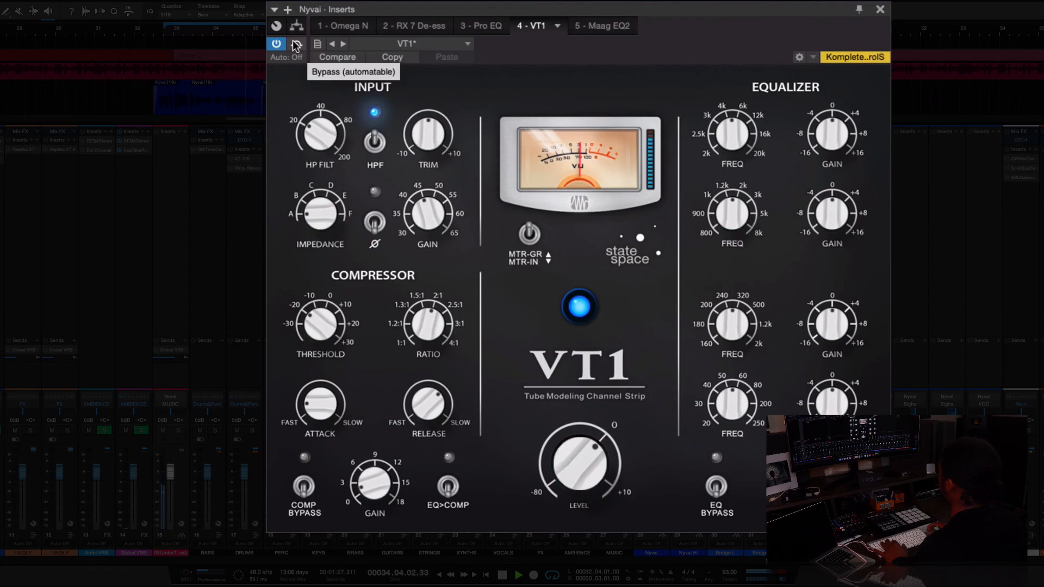
left_click(296, 45)
left_click(295, 45)
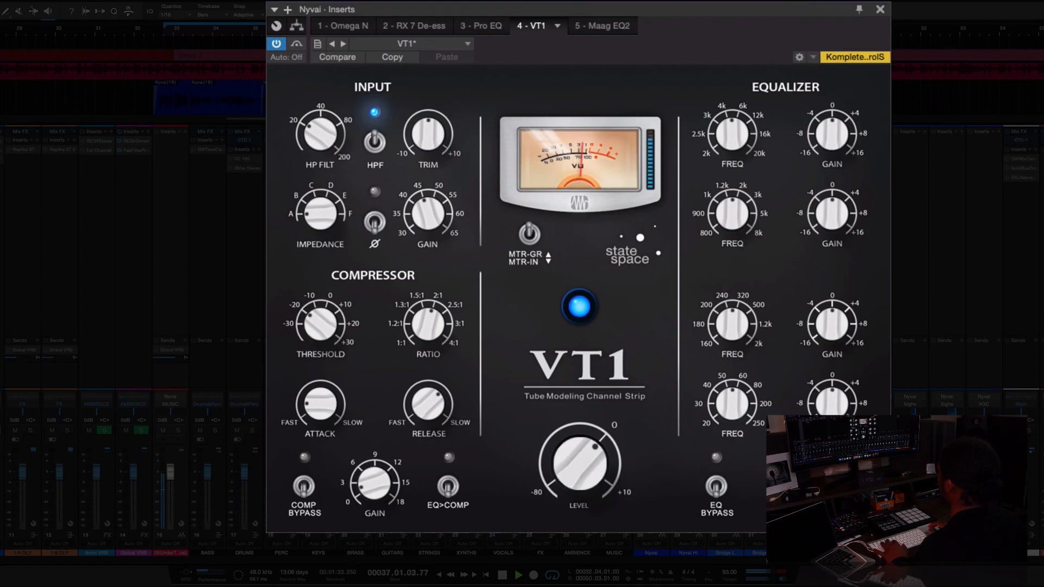